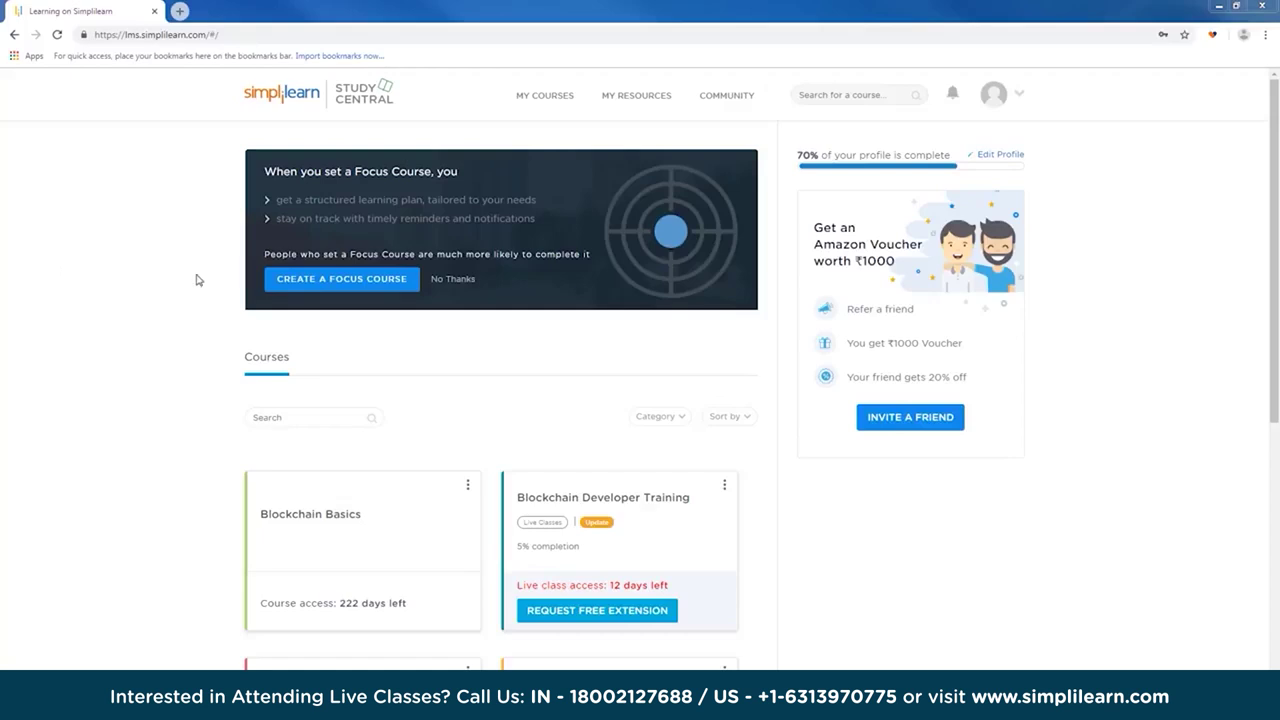
# Open the Blockchain Developer Training course's practice lab and launch the Block chain node 1 desktop outside the course page.
pyautogui.click(600, 549)
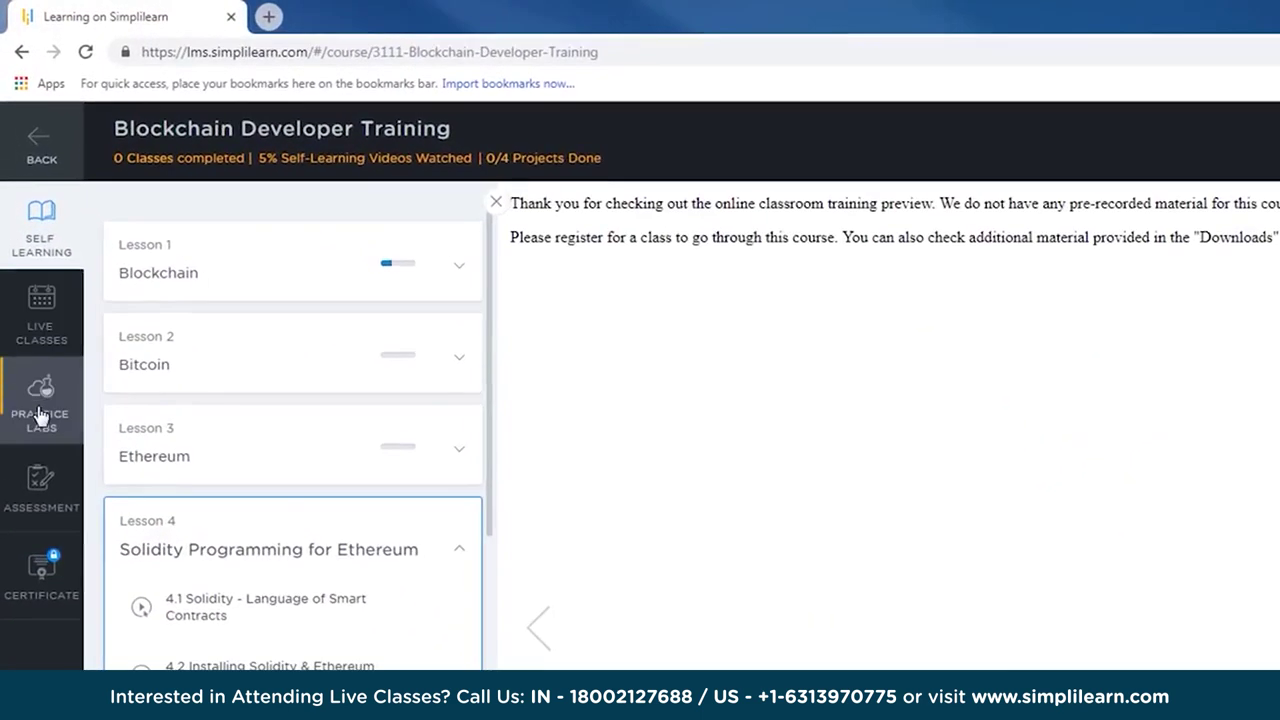
pyautogui.click(40, 415)
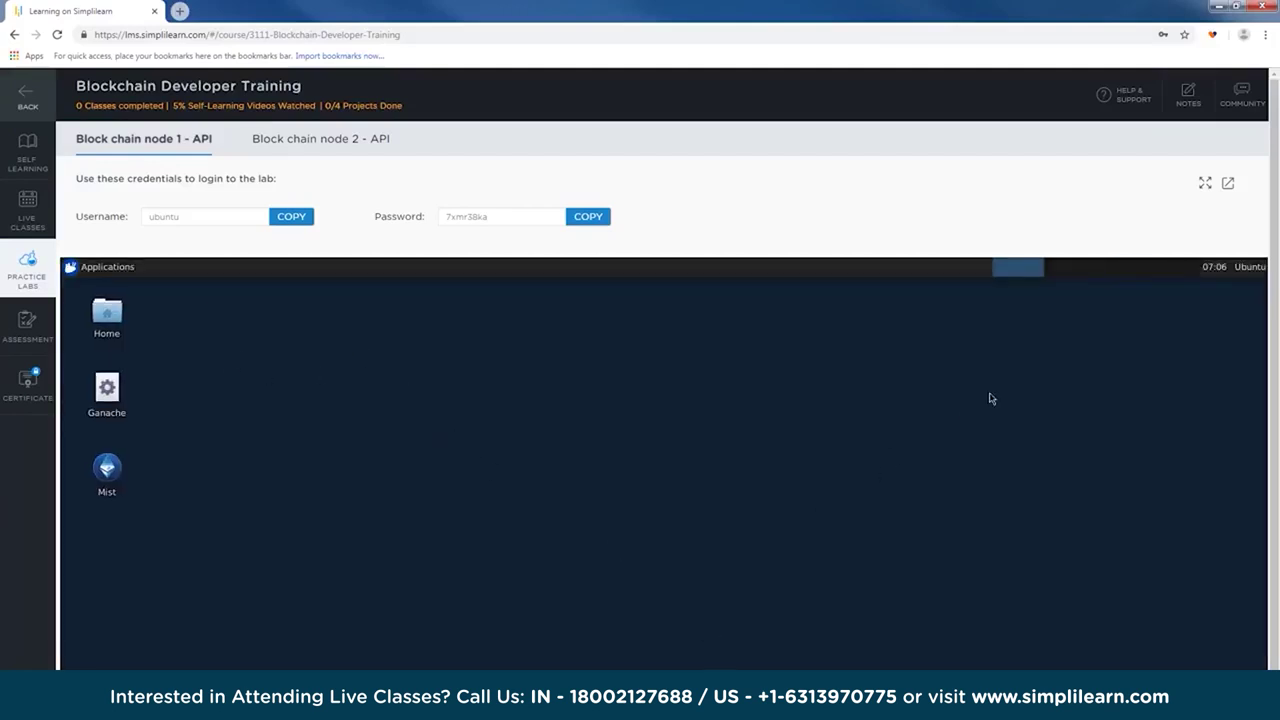
pyautogui.click(1205, 186)
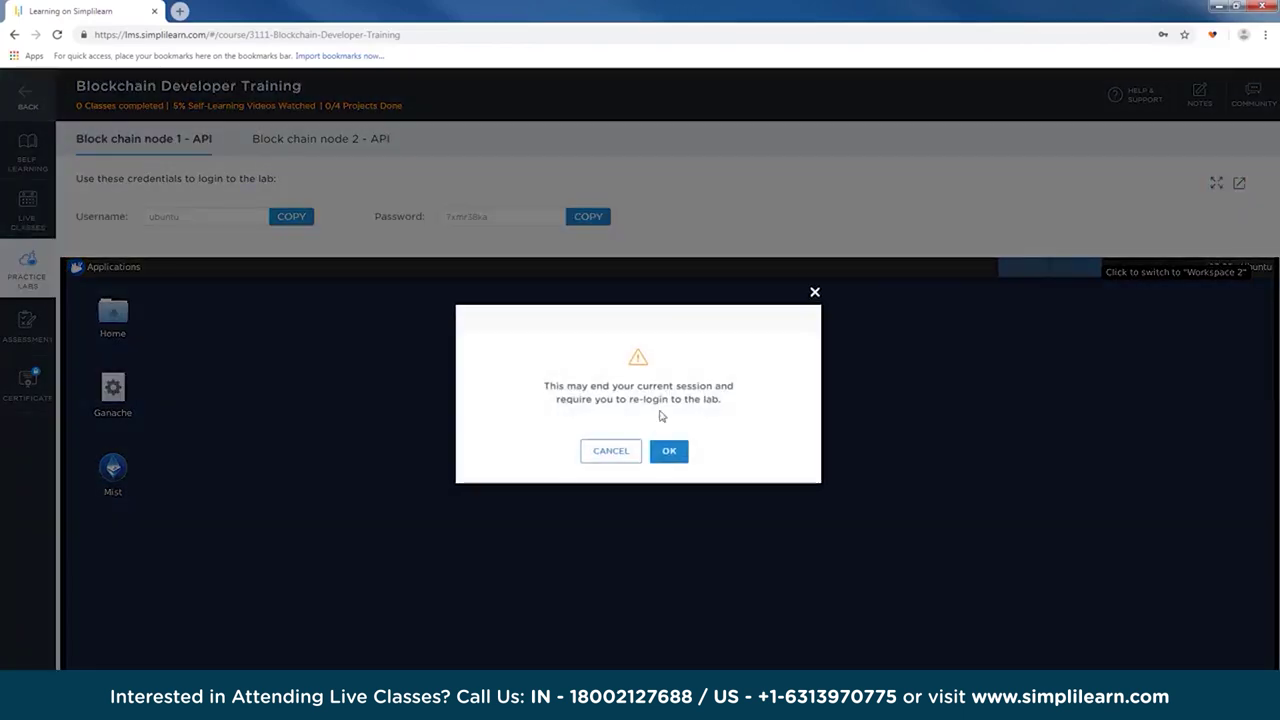
pyautogui.click(668, 452)
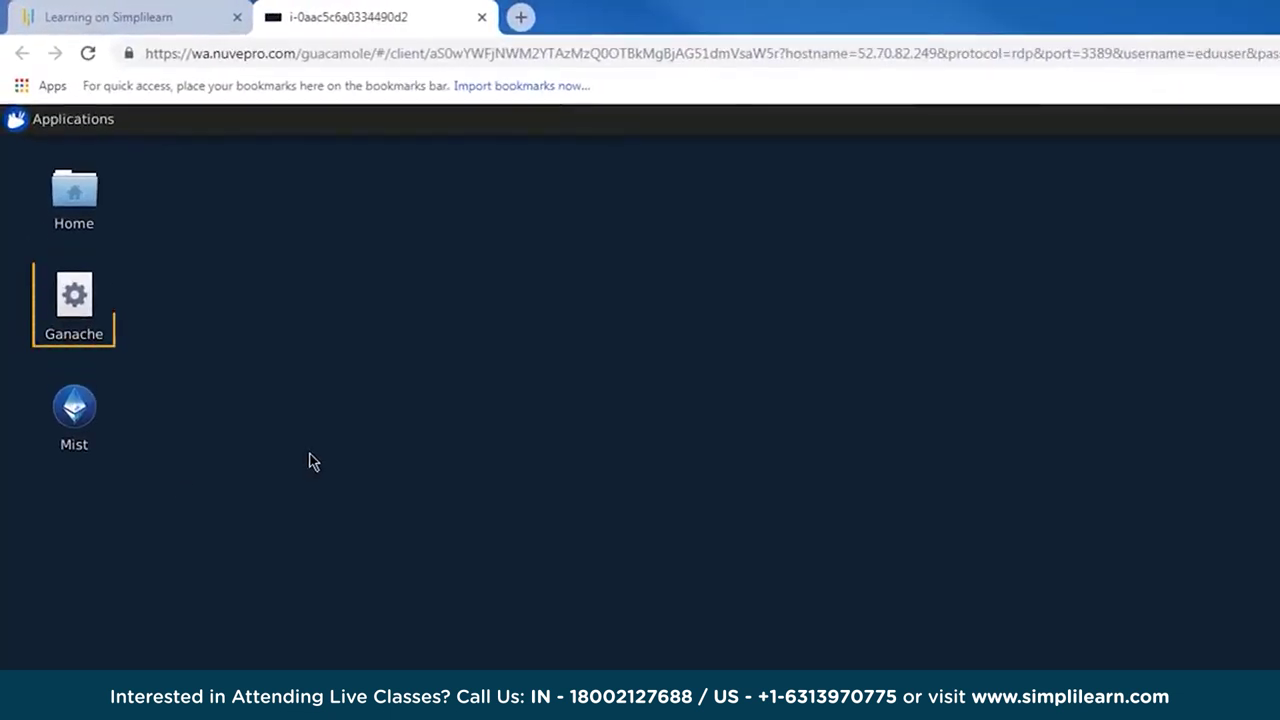
# Launch Ganache from the lab desktop, set its server port number to 8545, and save and restart the server.
pyautogui.click(78, 298)
pyautogui.doubleClick(78, 298)
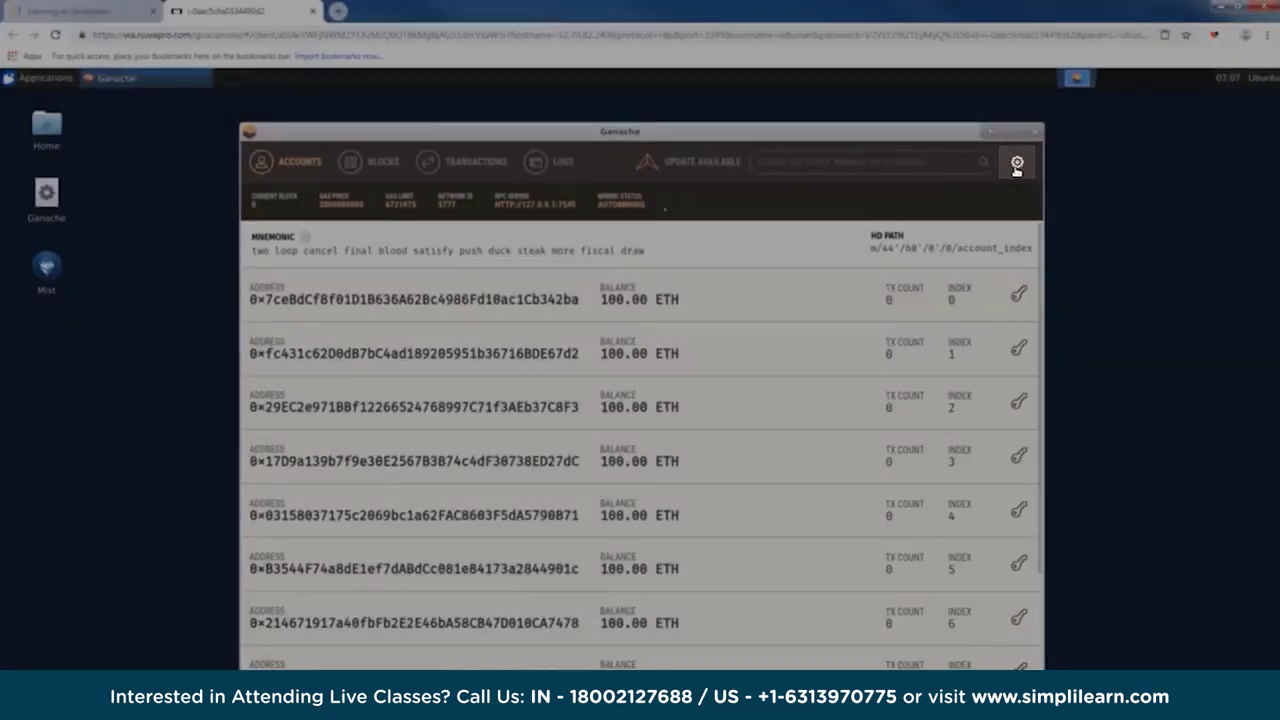
pyautogui.click(1016, 163)
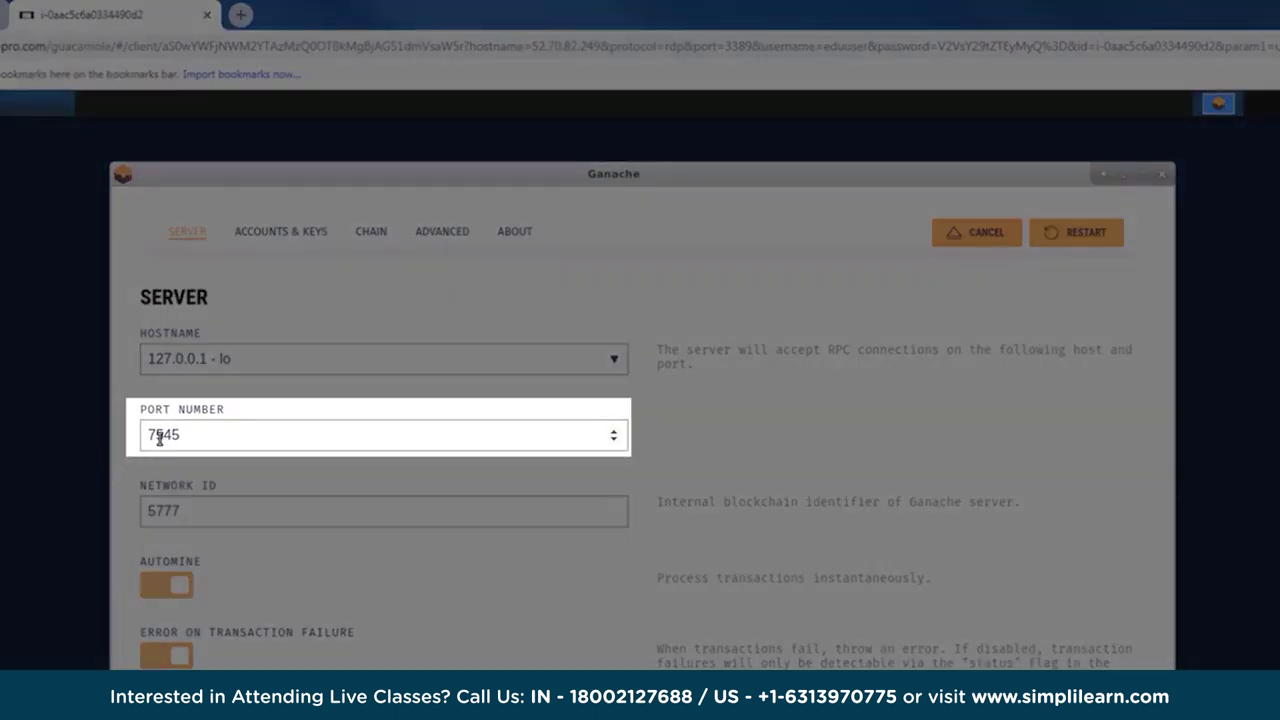
pyautogui.click(159, 436)
pyautogui.press('BackSpace')
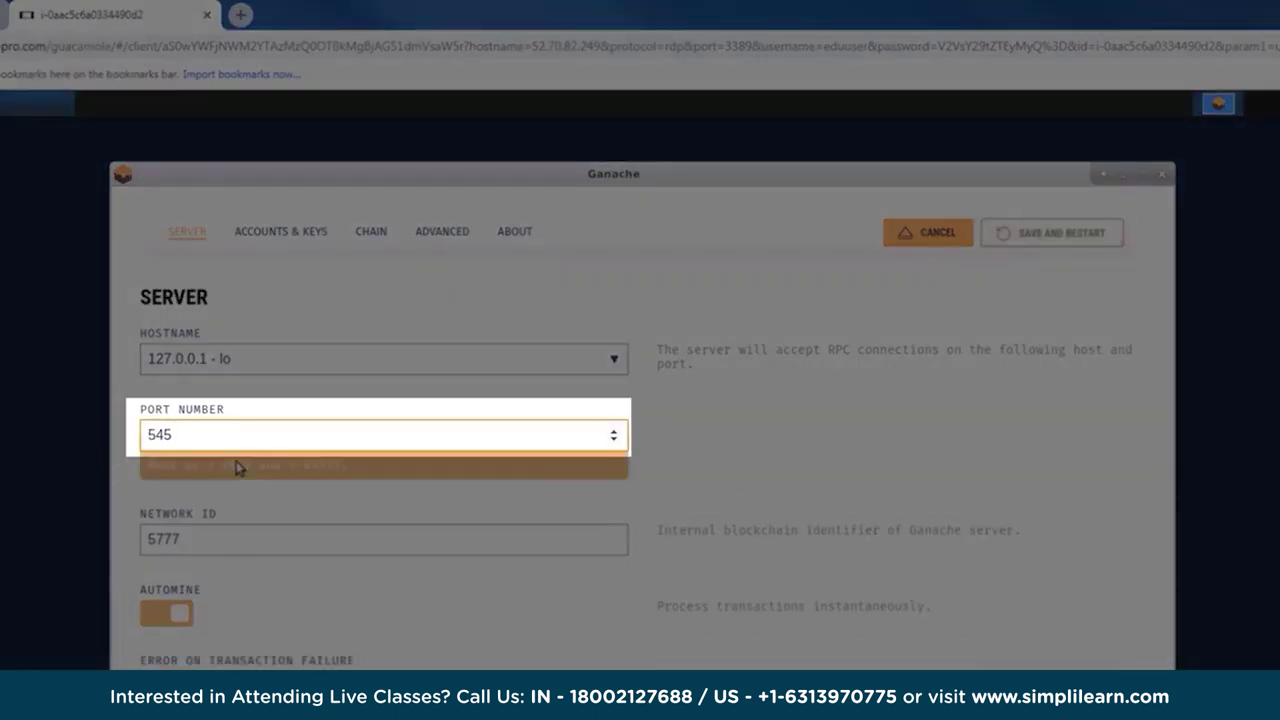
pyautogui.write('8')
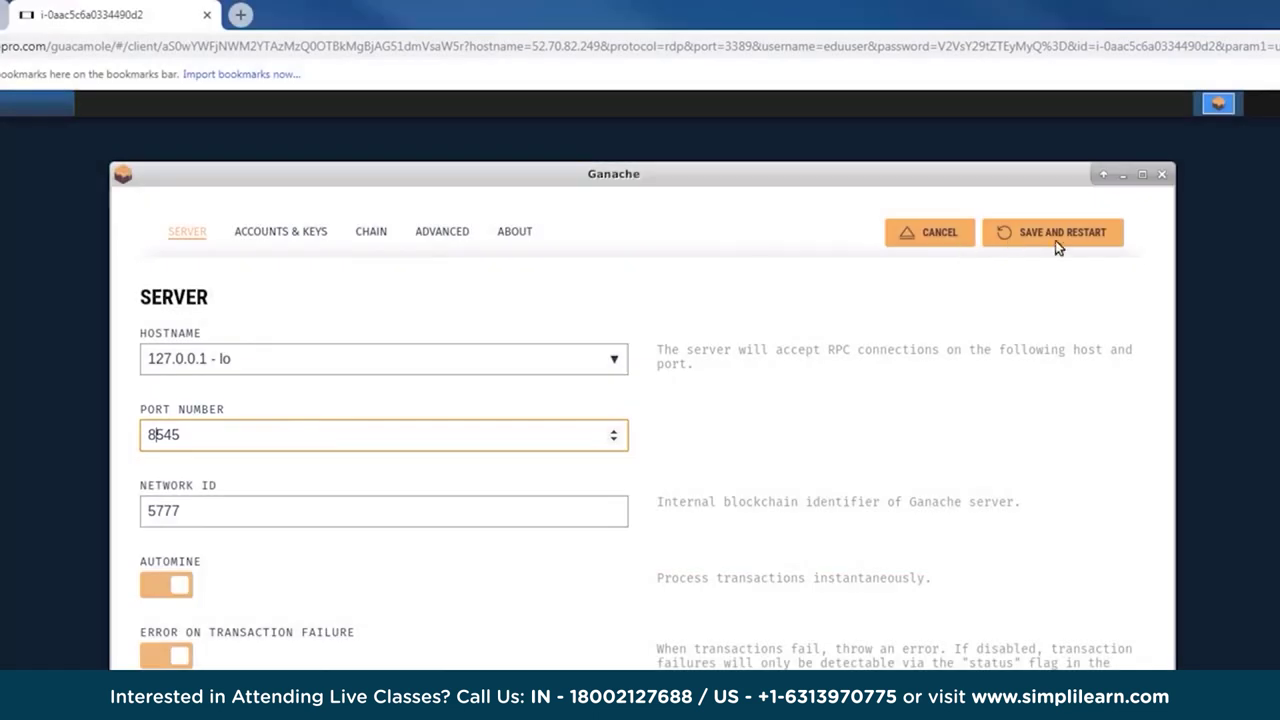
pyautogui.click(1053, 236)
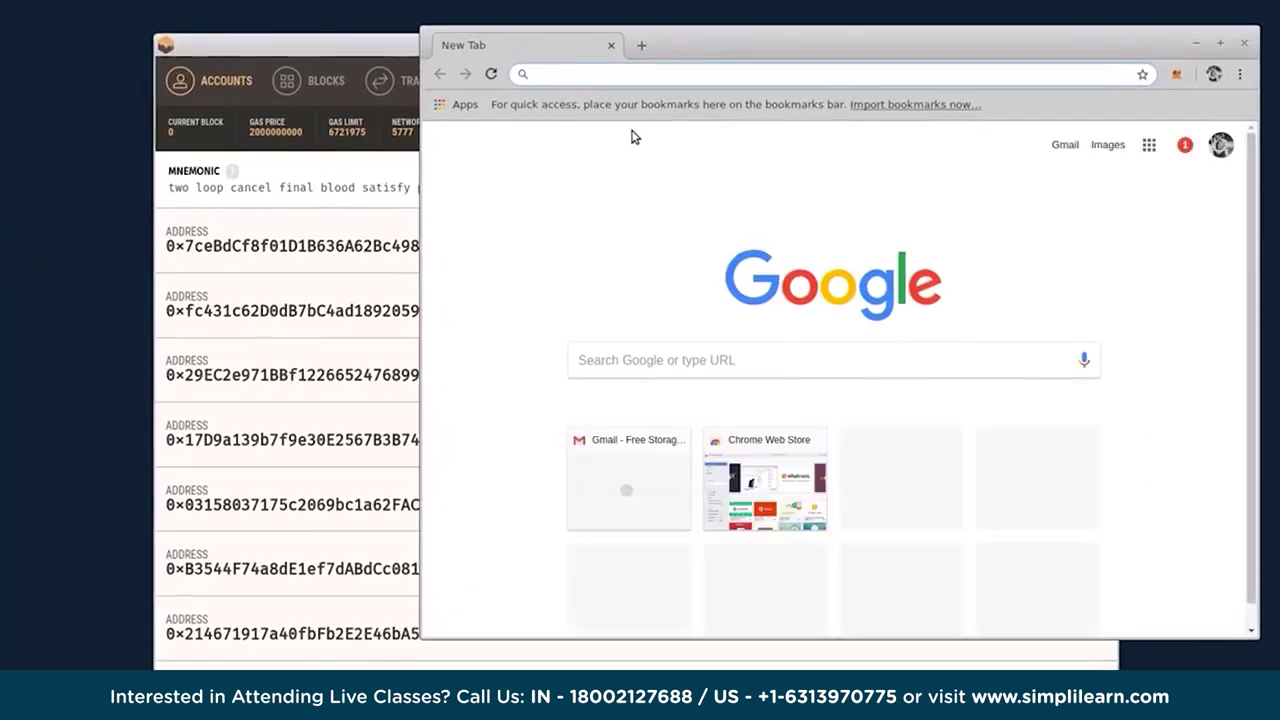
# Log in to the MetaMask wallet in the lab's Chrome browser with the account password and copy Account 2's address.
pyautogui.click(1177, 75)
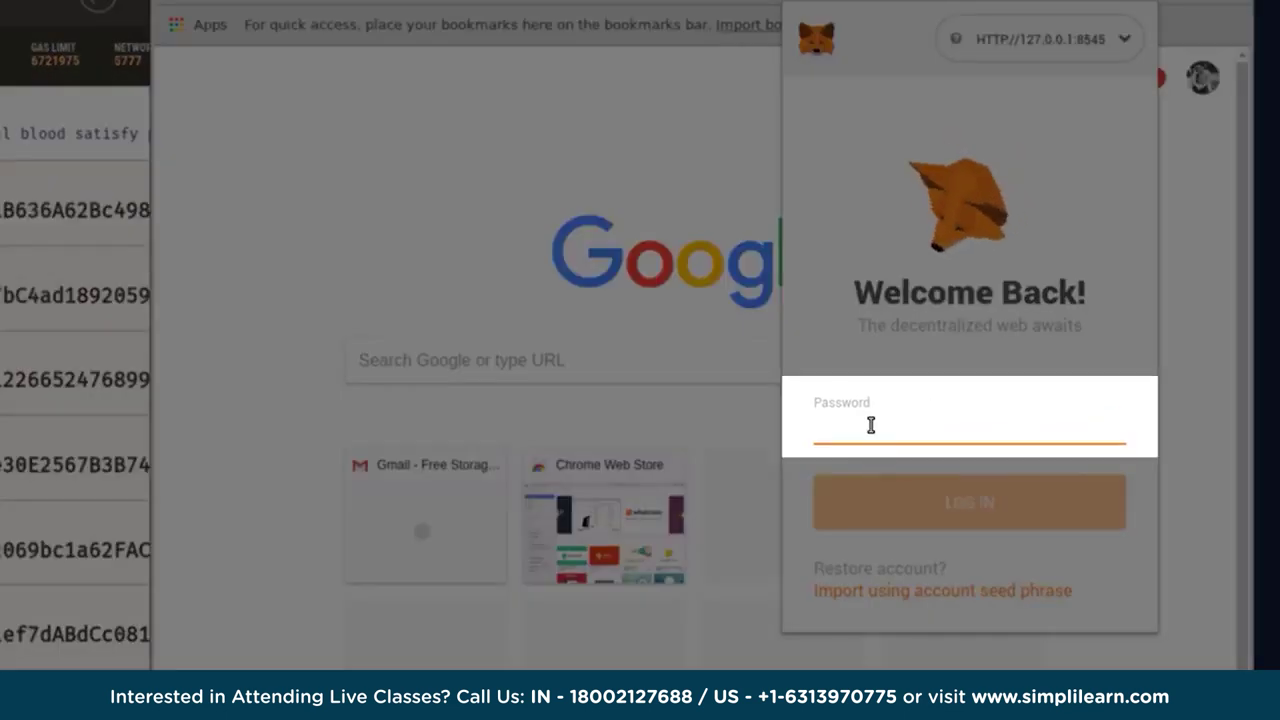
pyautogui.write('••')
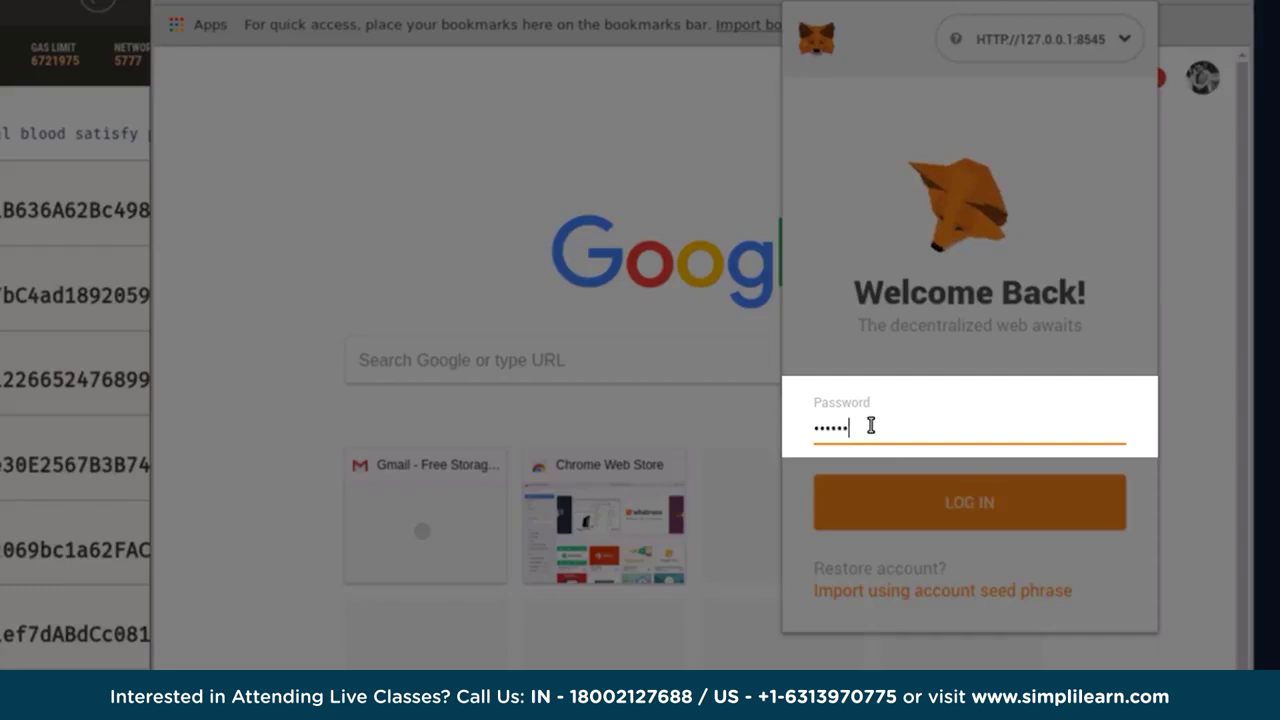
pyautogui.press('Return')
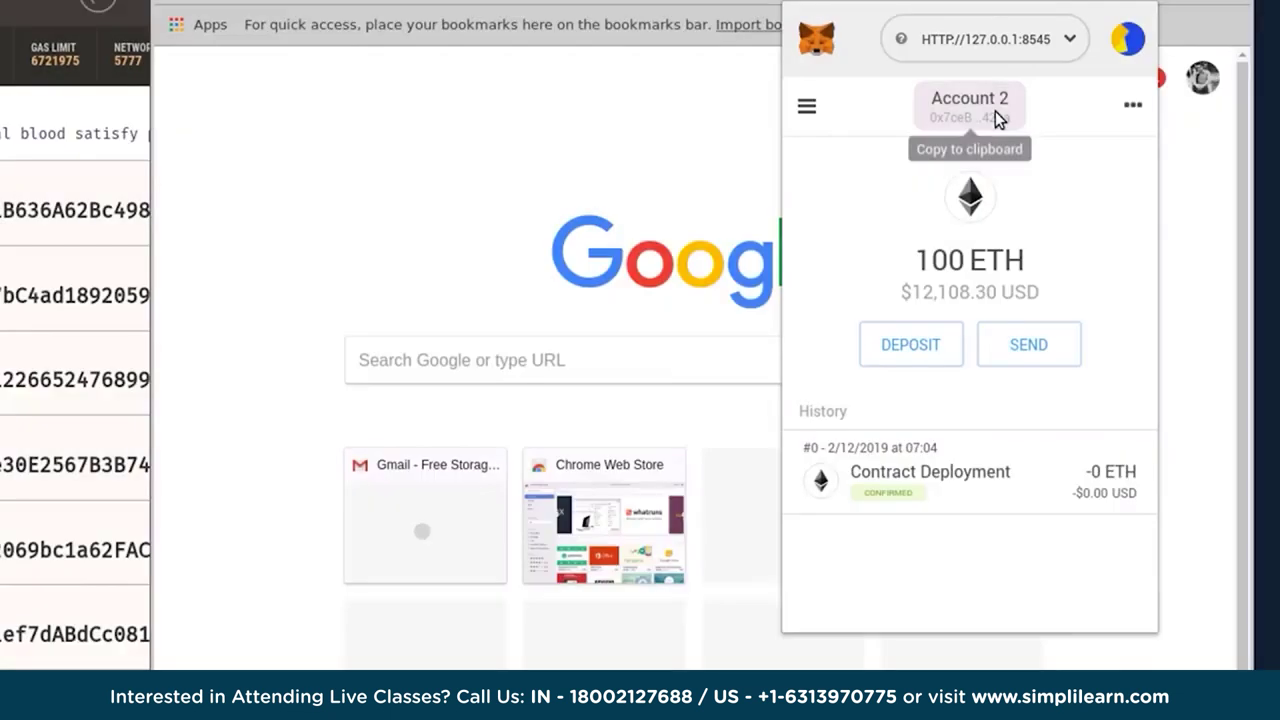
pyautogui.click(995, 117)
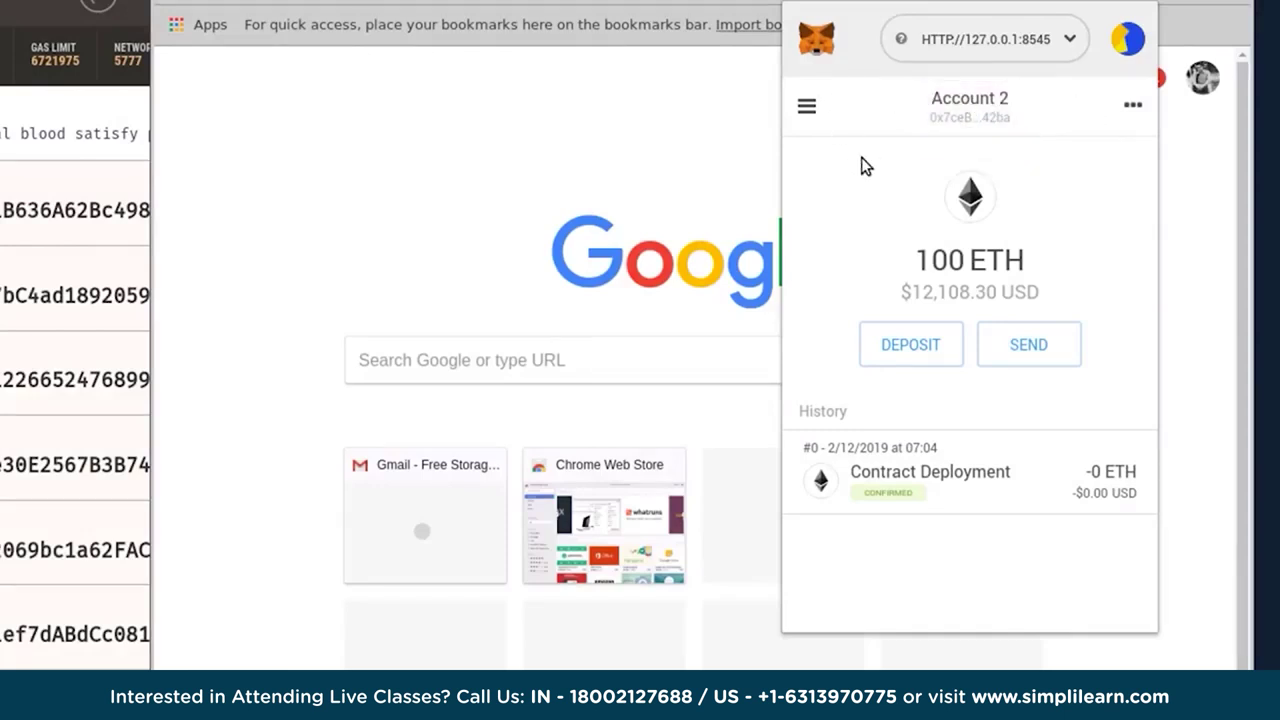
# Open MetaMask's account import form and copy the private key of the index 3 account in Ganache.
pyautogui.click(1128, 42)
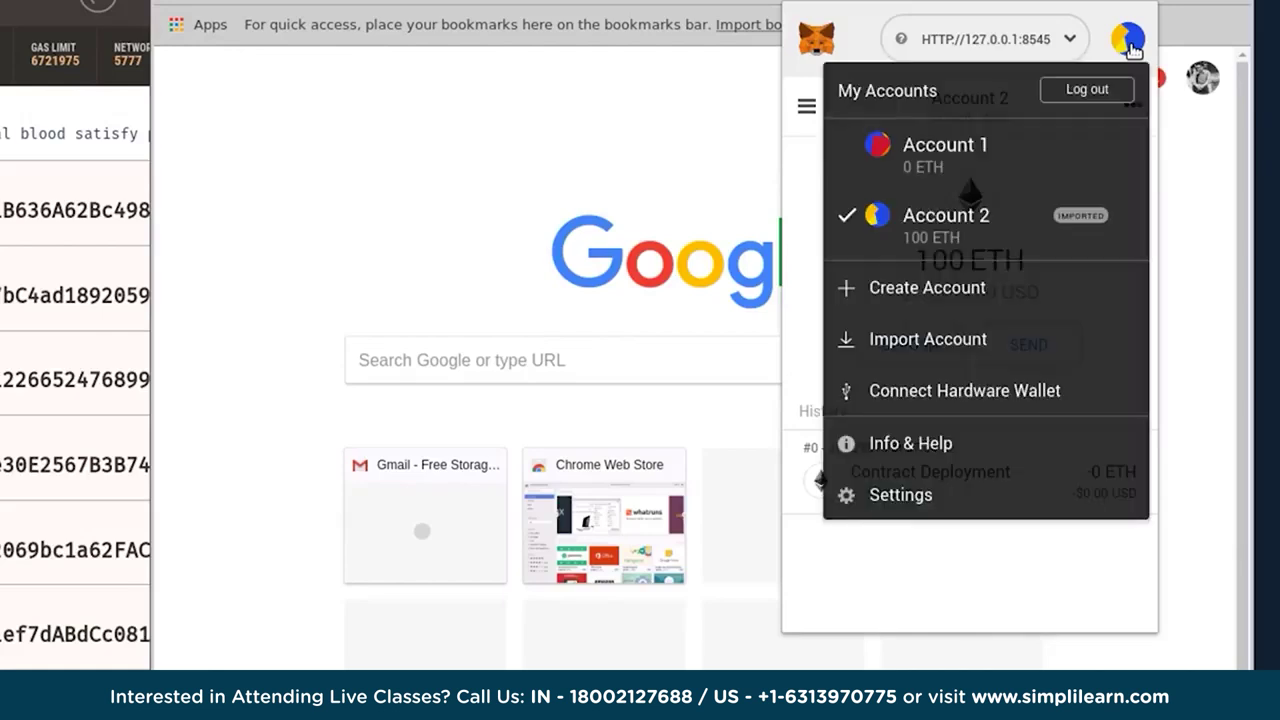
pyautogui.click(897, 340)
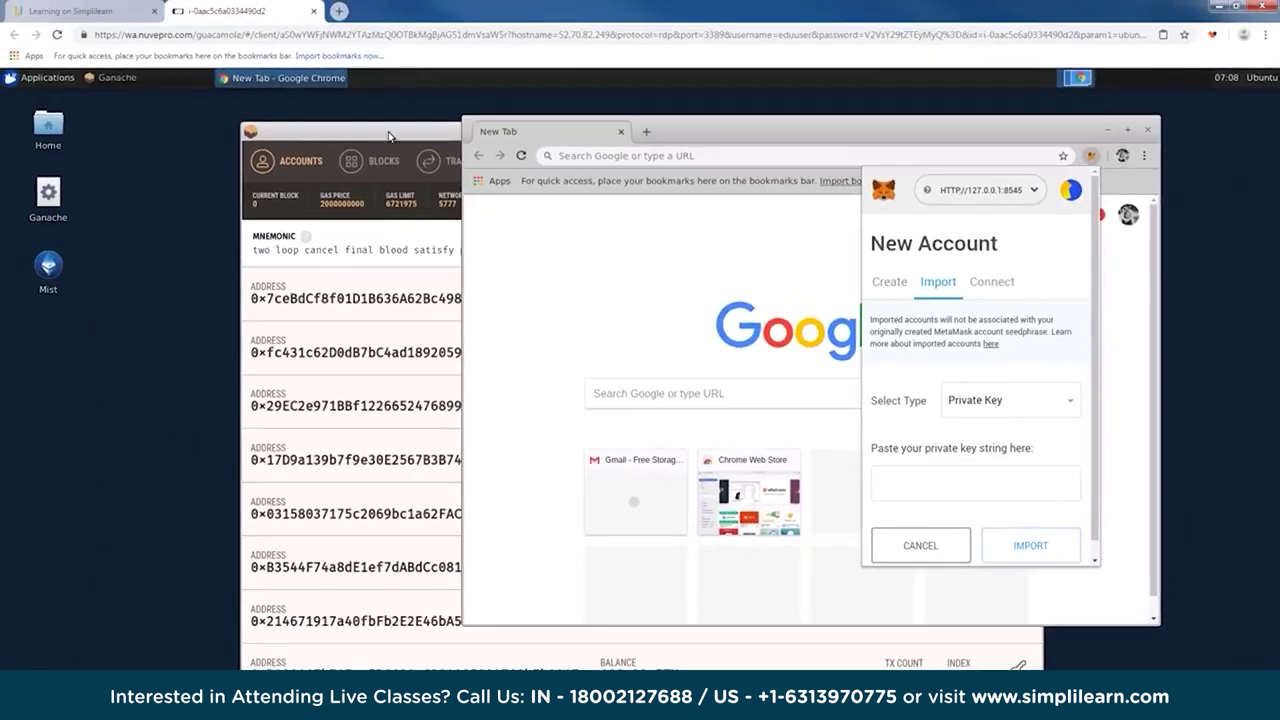
pyautogui.click(390, 135)
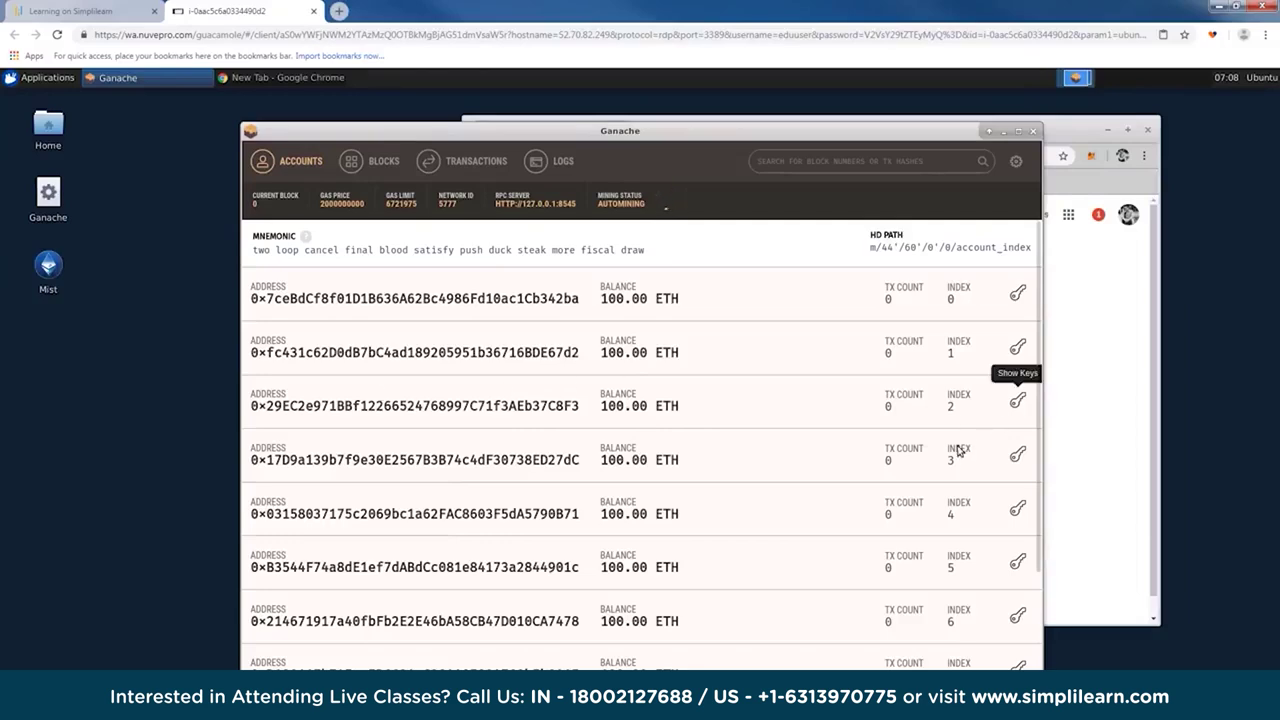
pyautogui.click(1018, 454)
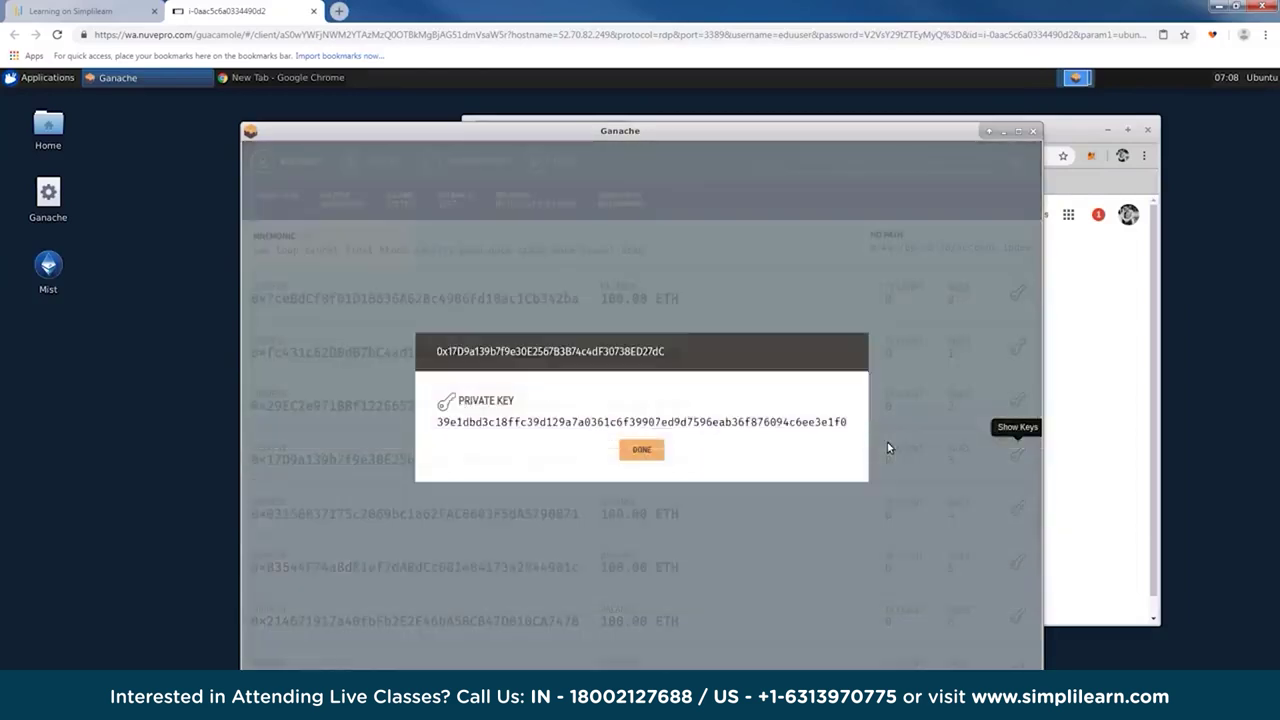
pyautogui.moveTo(437, 422); pyautogui.dragTo(849, 422)
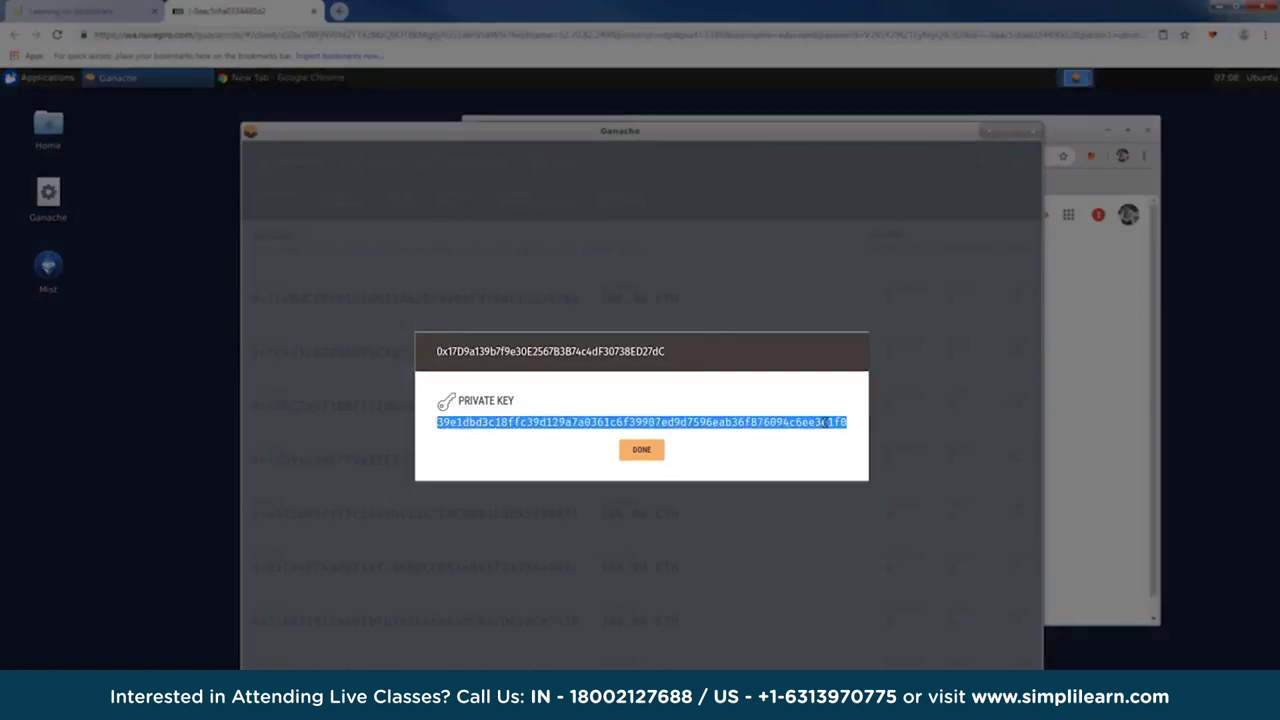
pyautogui.click(658, 448)
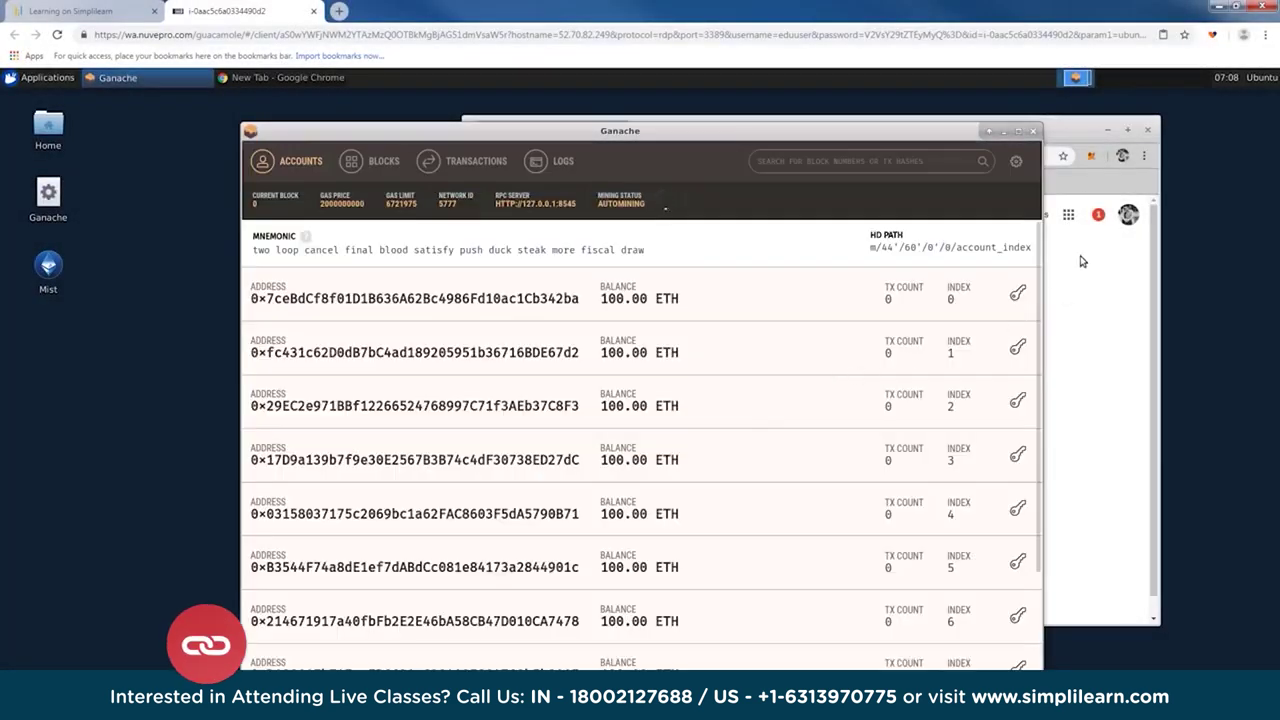
# Import a new account into MetaMask by pasting the copied private key, using the Private Key type, and close the wallet.
pyautogui.click(1080, 270)
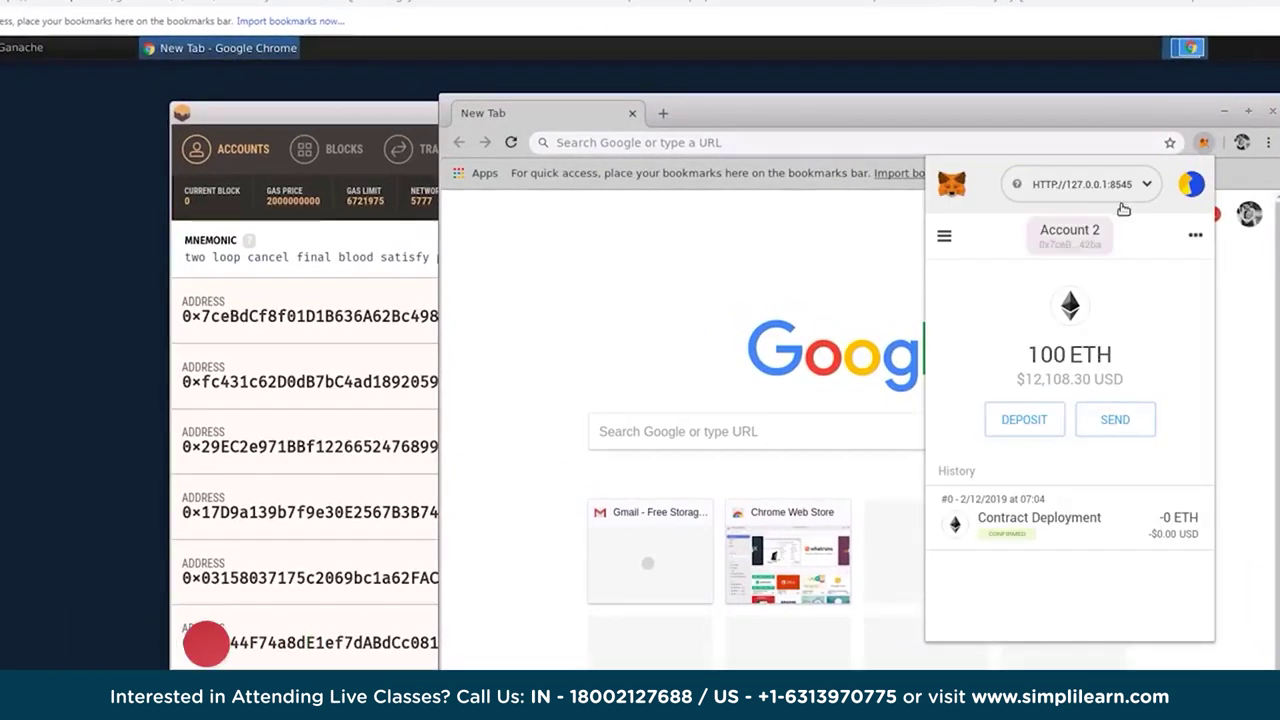
pyautogui.click(1185, 184)
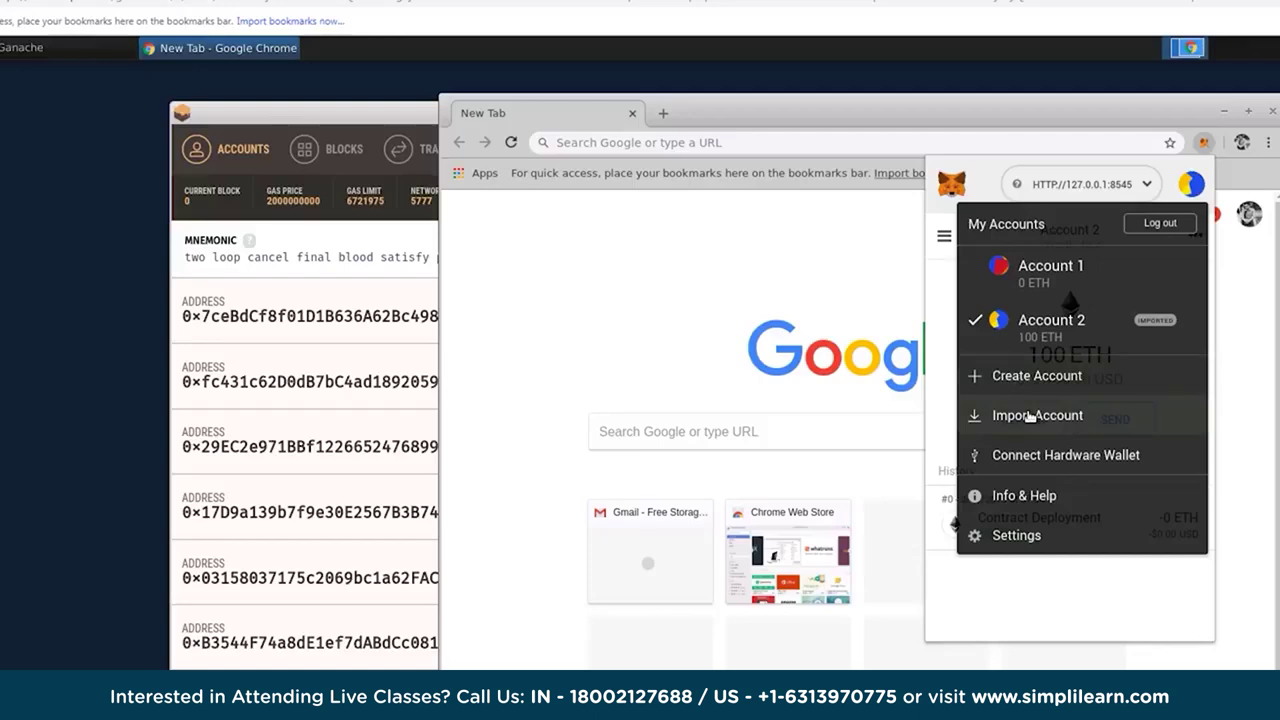
pyautogui.click(1030, 418)
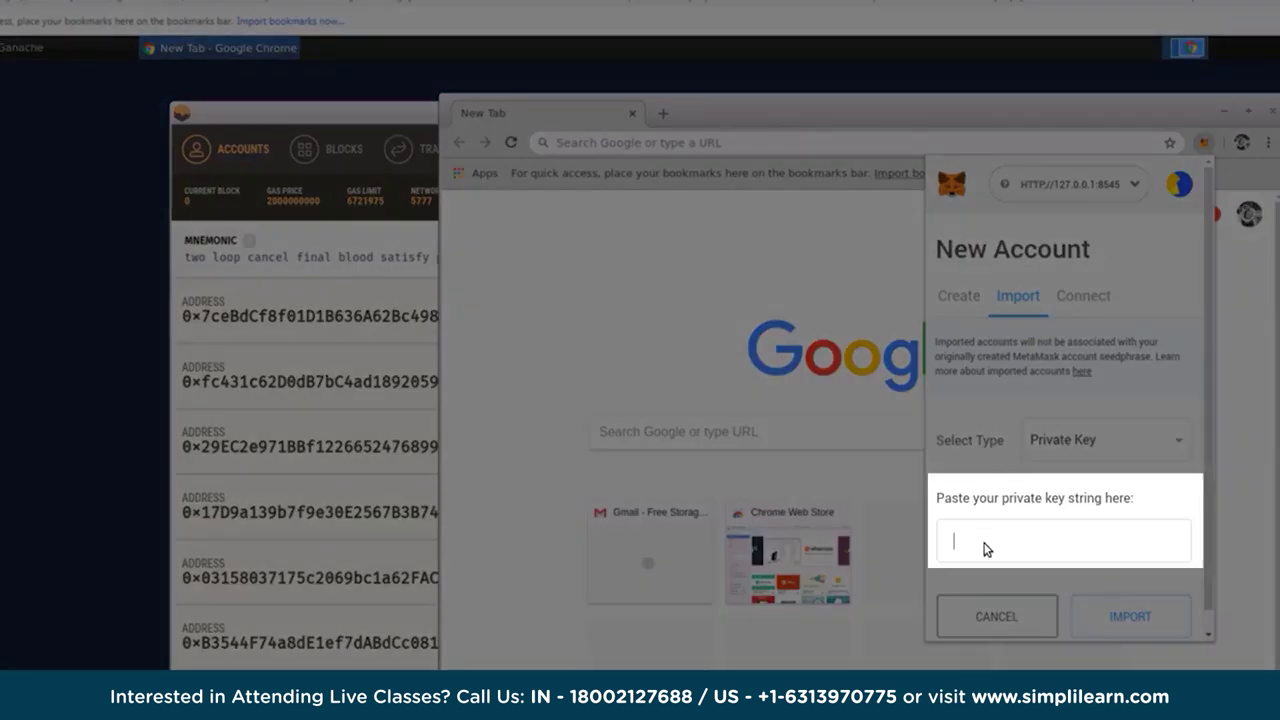
pyautogui.hotkey('ctrl', 'v')
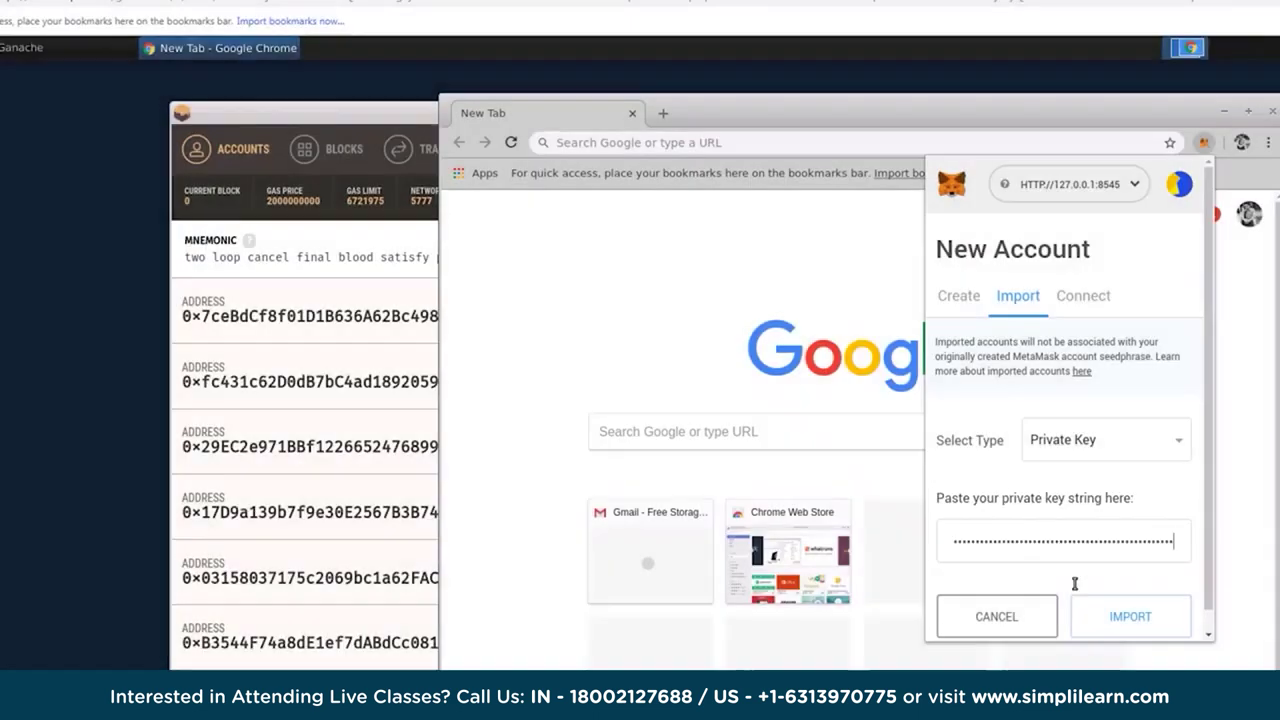
pyautogui.click(1140, 617)
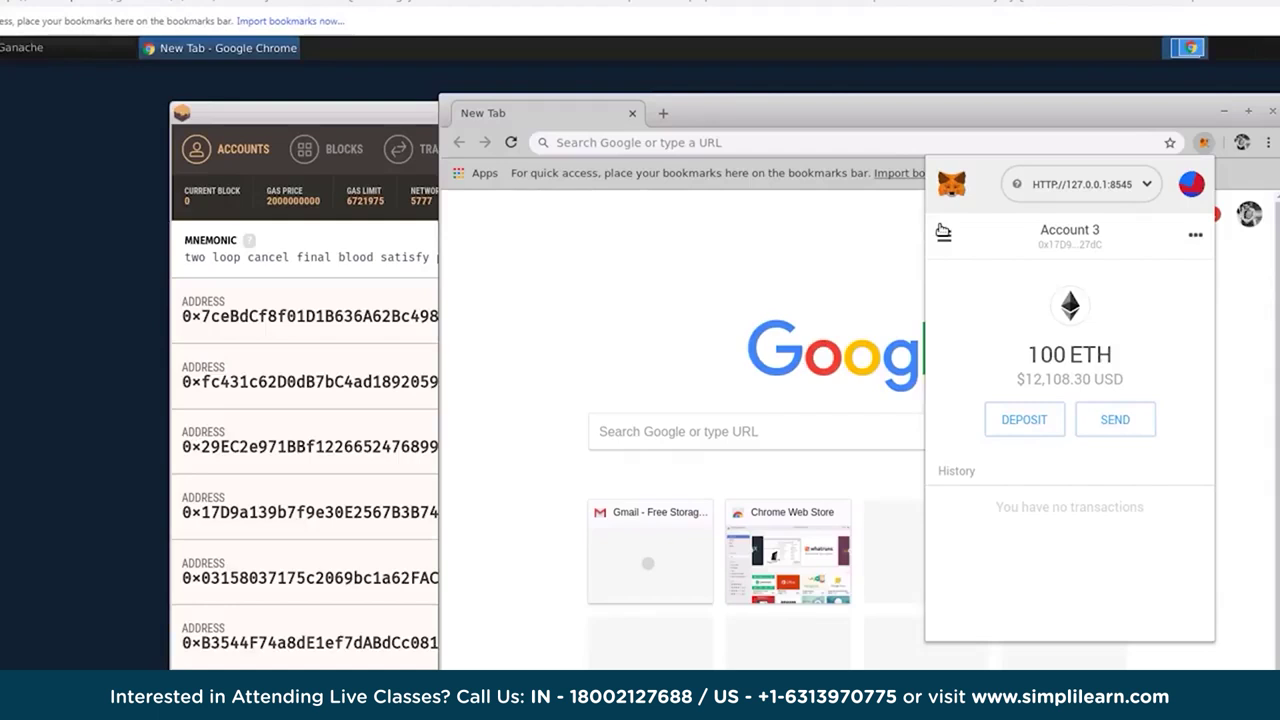
pyautogui.click(838, 250)
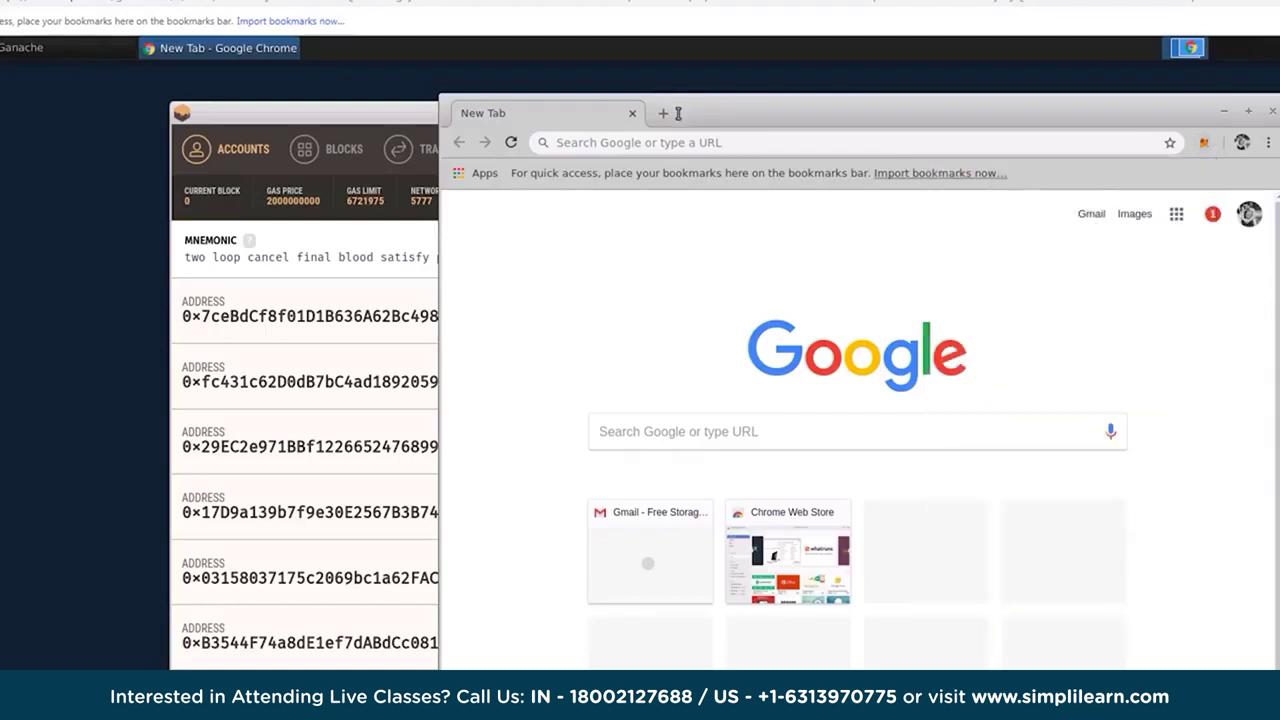
# Search the web for "remix ide" and open the Remix - Solidity IDE site at remix.ethereum.org.
pyautogui.click(649, 145)
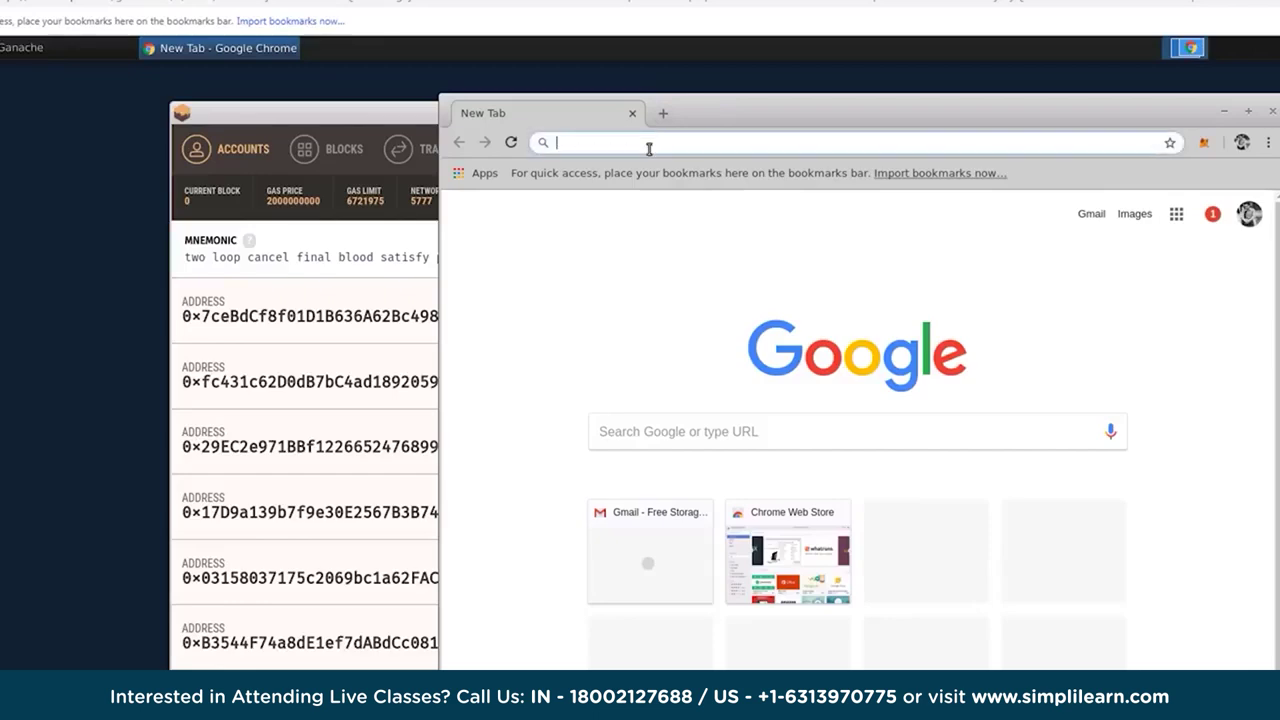
pyautogui.write('re')
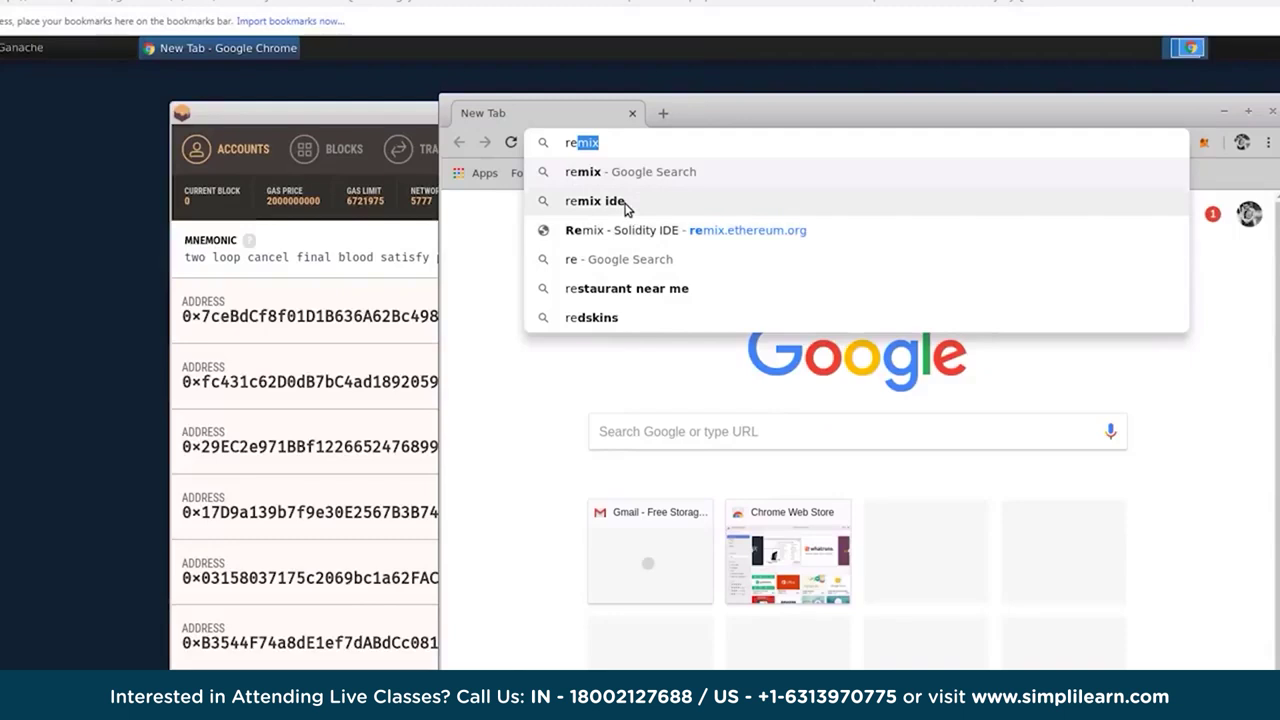
pyautogui.click(630, 206)
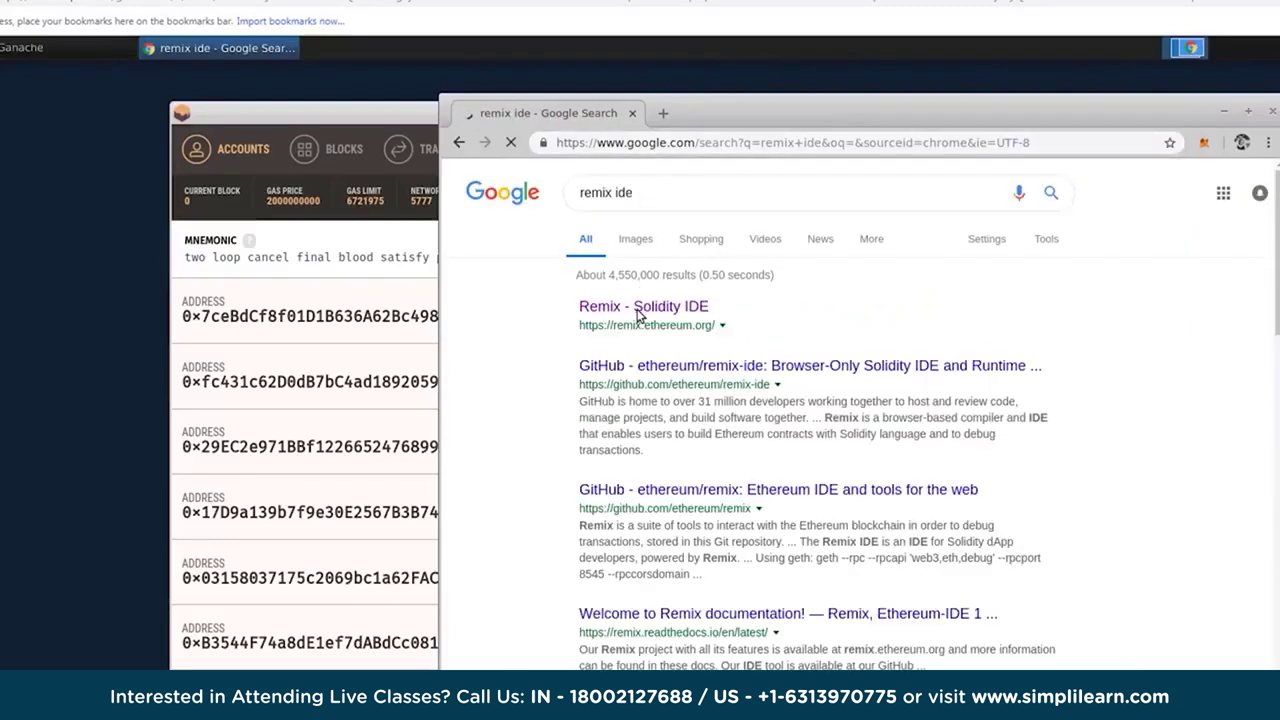
pyautogui.click(638, 314)
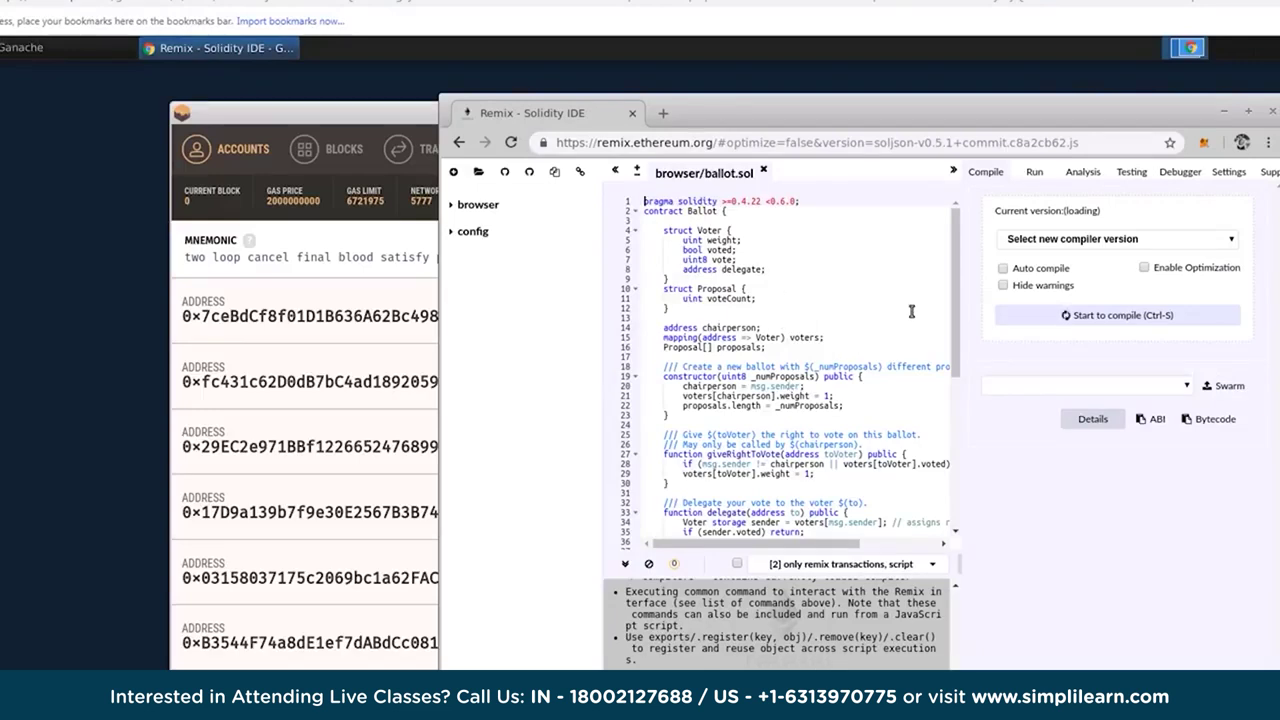
# Deploy the Ballot contract from Remix through Injected Web3, confirm the transaction in MetaMask, and dismiss the notification.
pyautogui.click(1035, 178)
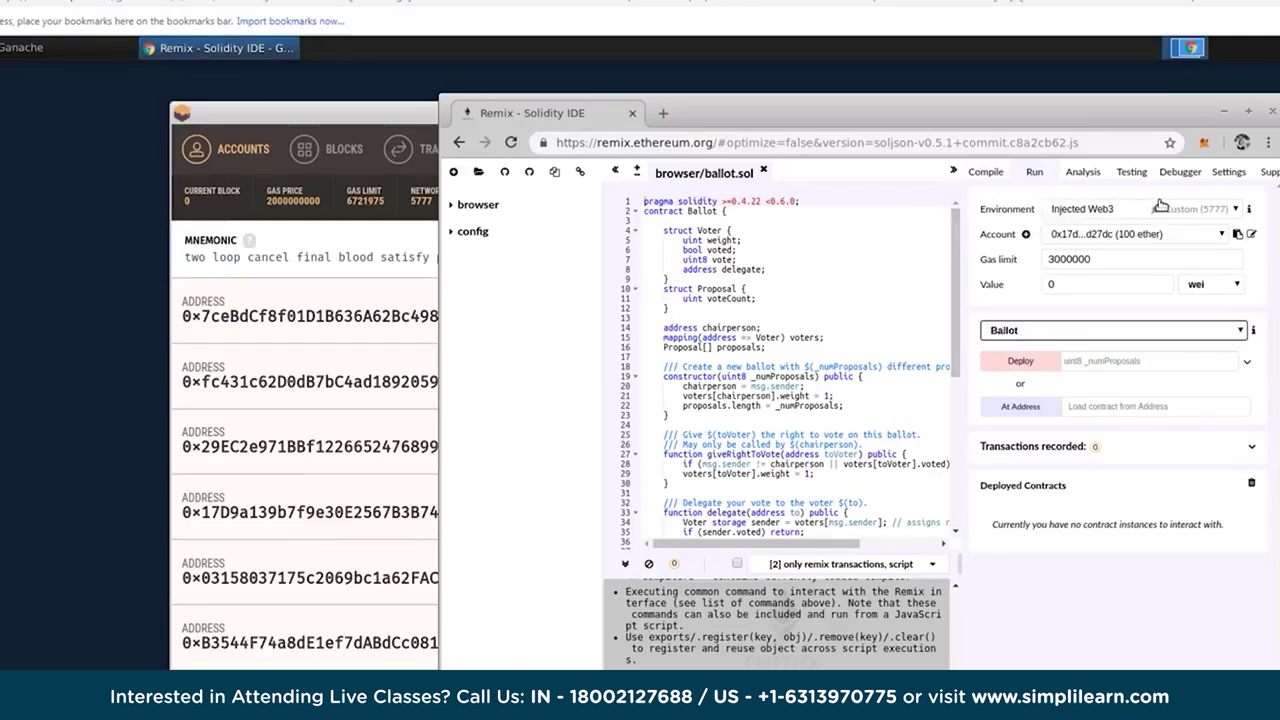
pyautogui.click(1020, 363)
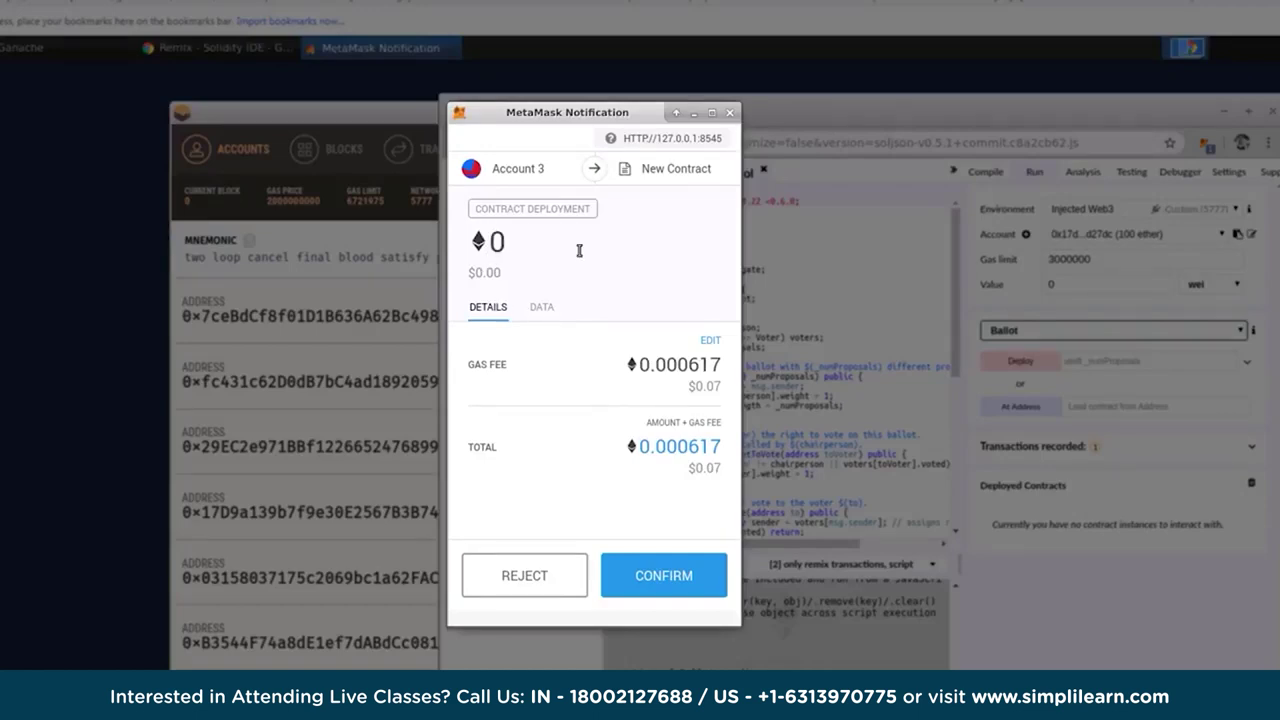
pyautogui.click(648, 580)
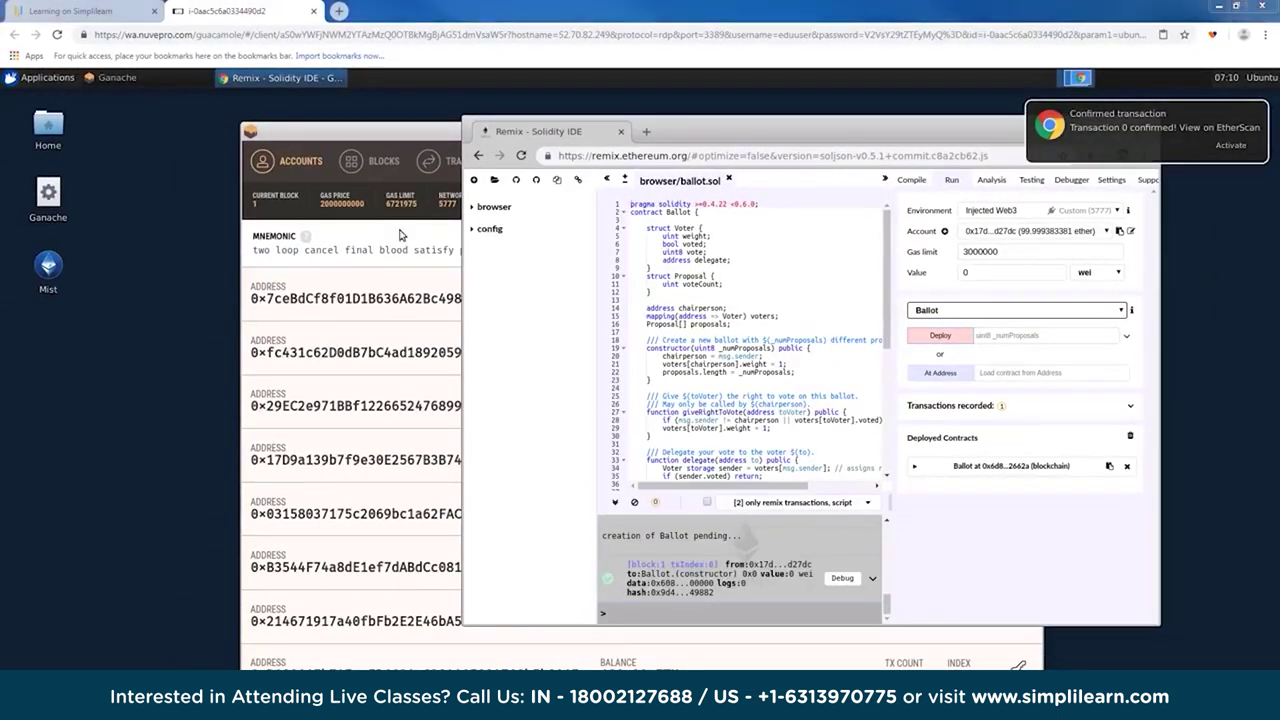
pyautogui.click(1192, 131)
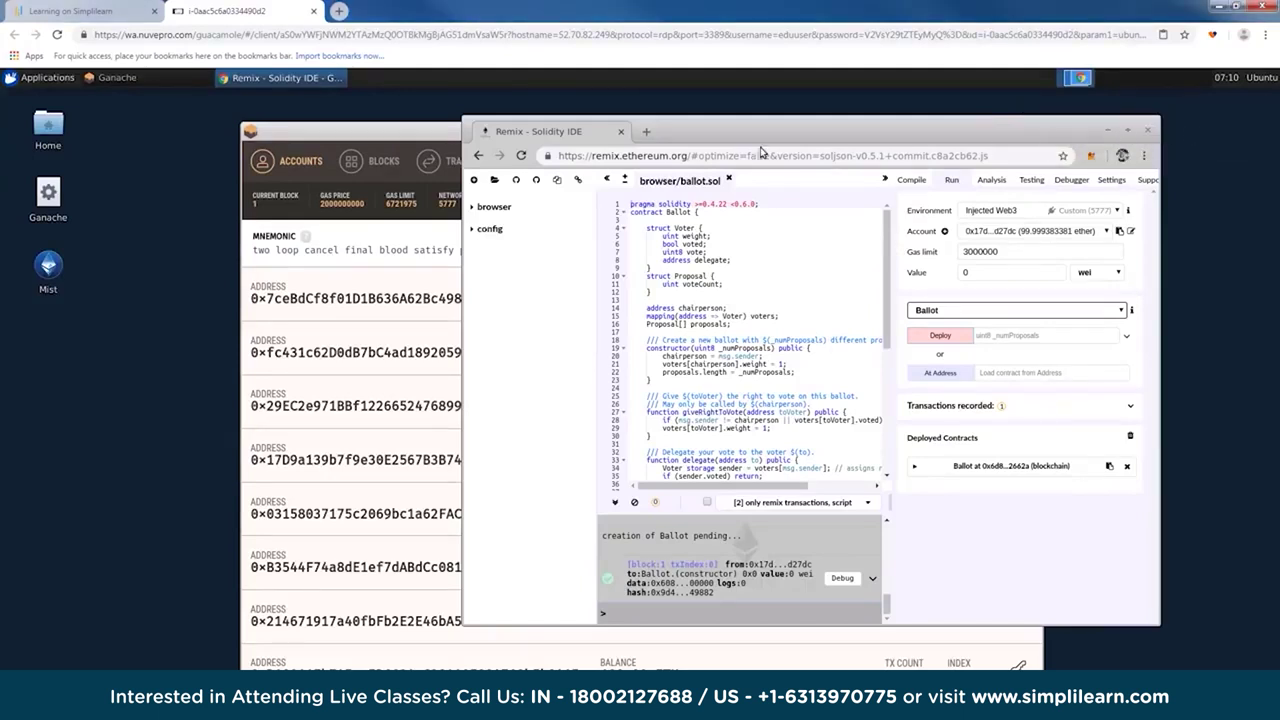